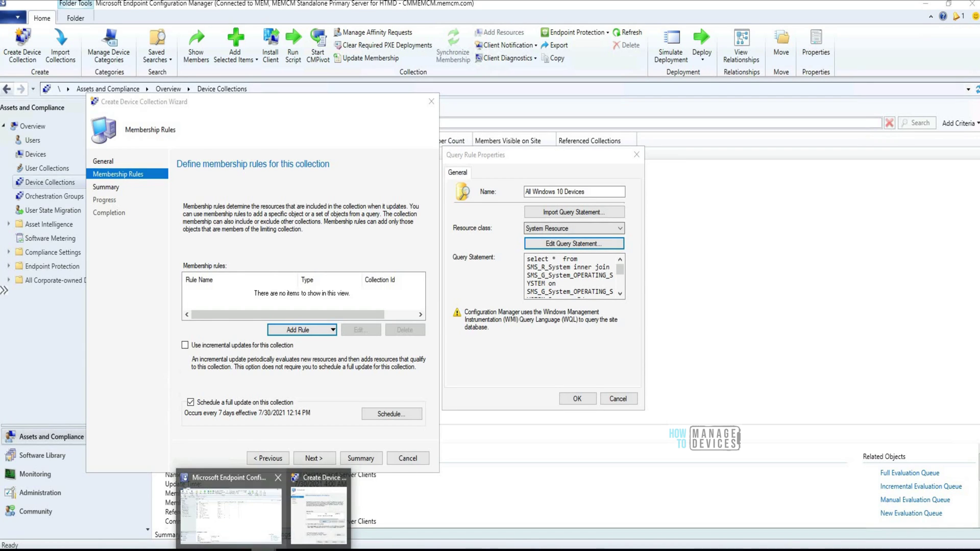
Switch to the main console window and return to the Create Device Collection Wizard.
left_click(229, 508)
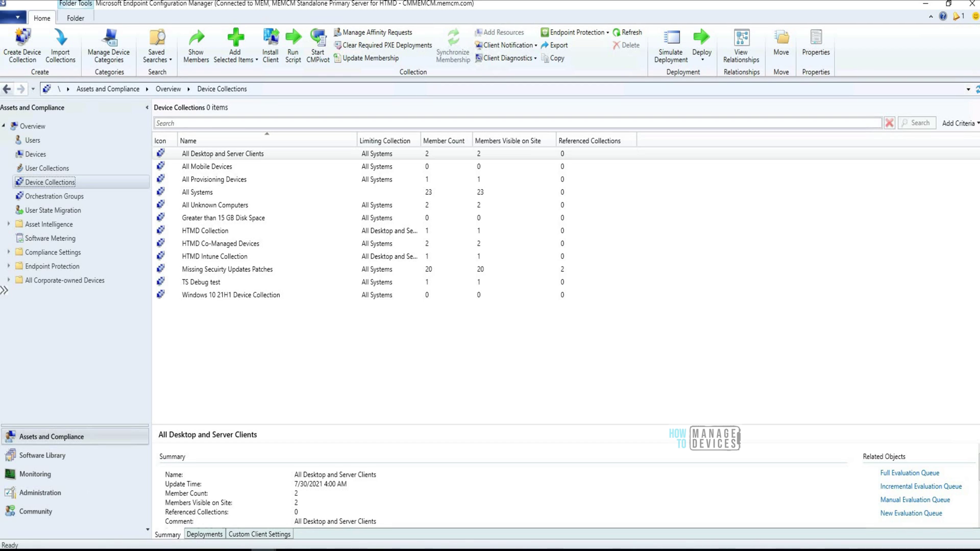
mouse_move(263, 549)
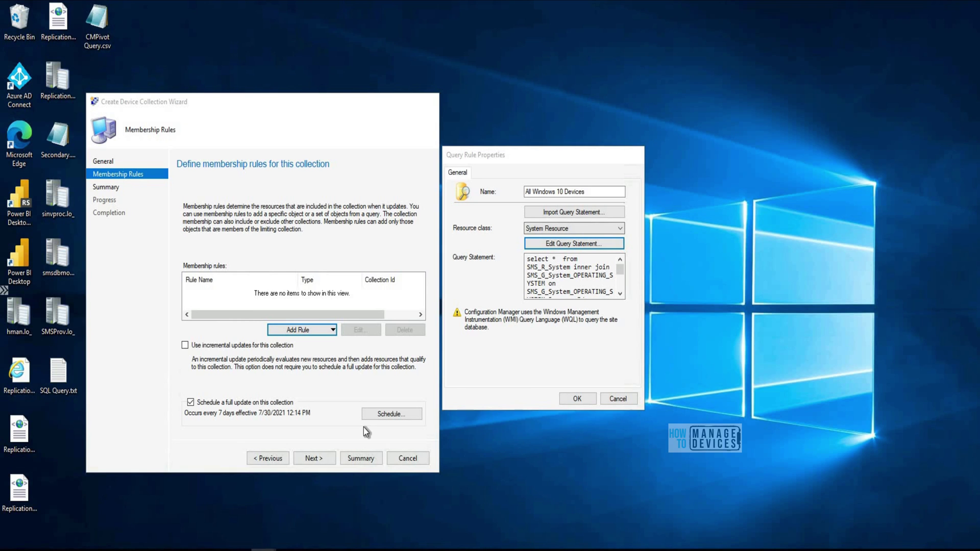
left_click(306, 531)
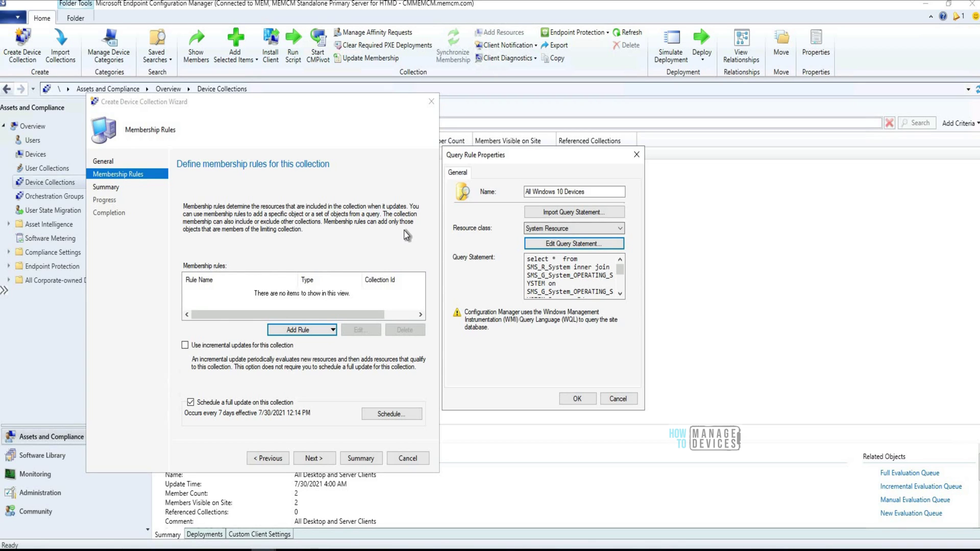
Open the query statement of the All Windows 10 Devices rule, check its criteria and show it in query language.
left_click(547, 246)
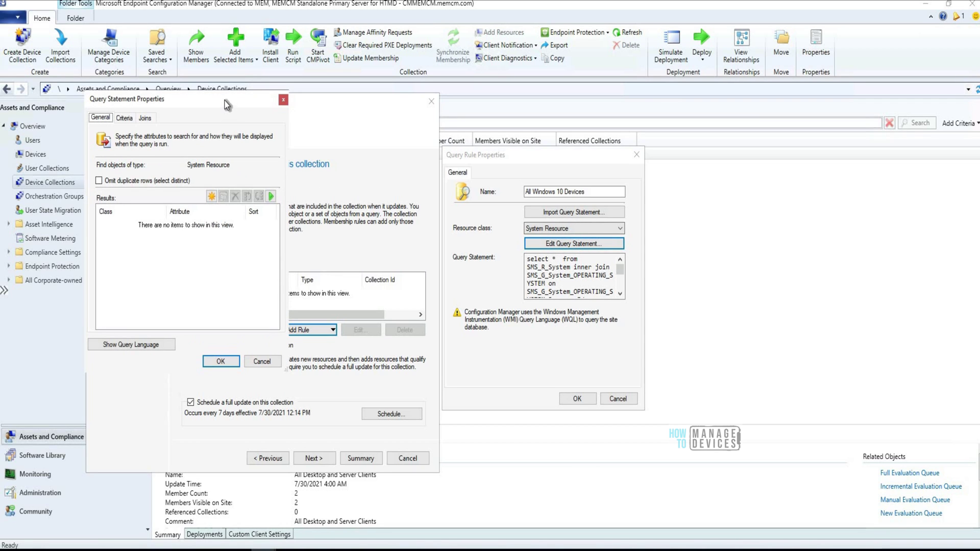
left_click_drag(225, 100, 667, 159)
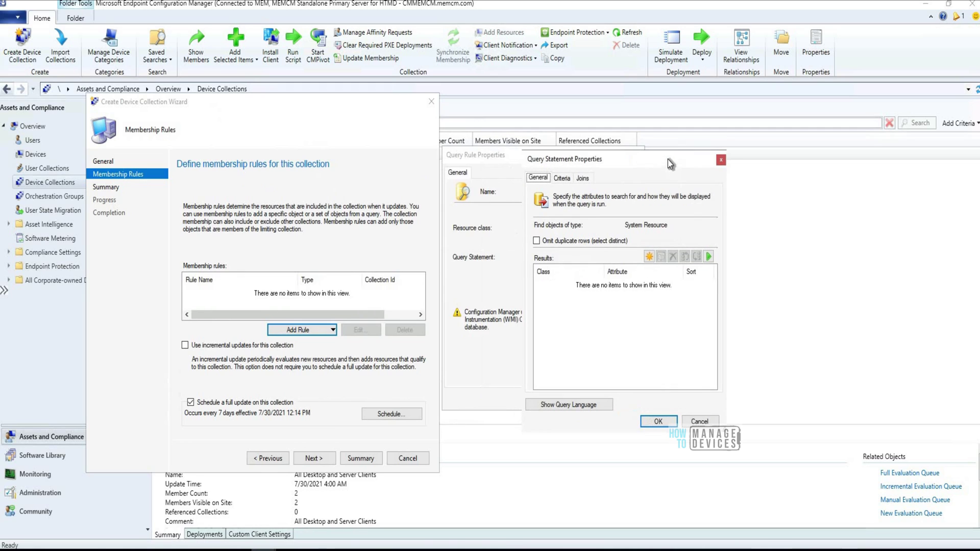
left_click(568, 176)
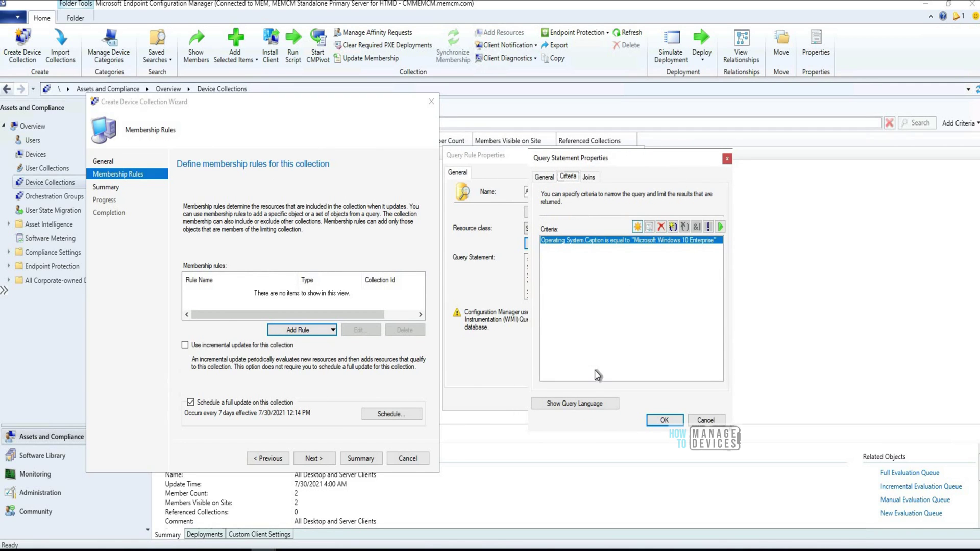
left_click(581, 406)
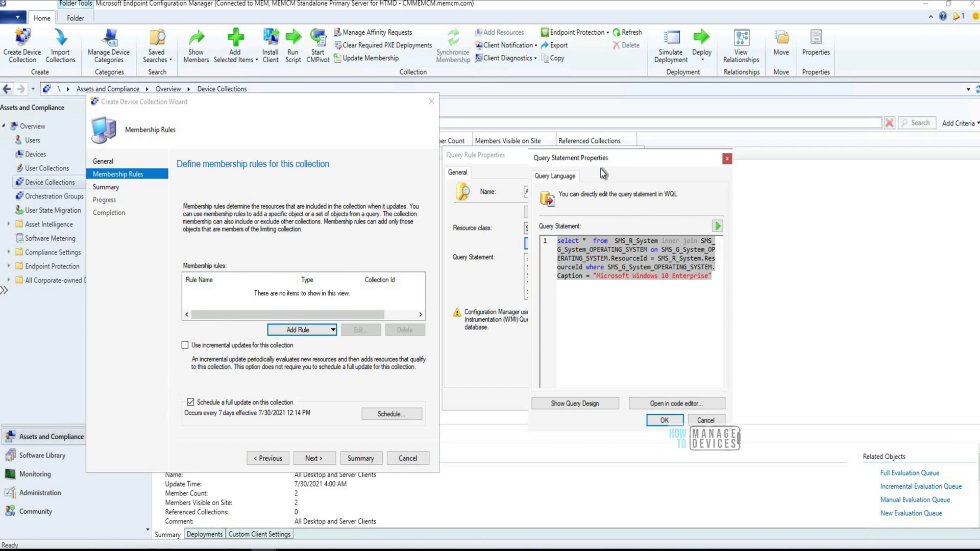
Reposition the Query Statement Properties dialog and select the caption value Microsoft Windows 10 Enterprise in the query text.
left_click_drag(530, 157, 408, 154)
left_click(532, 307)
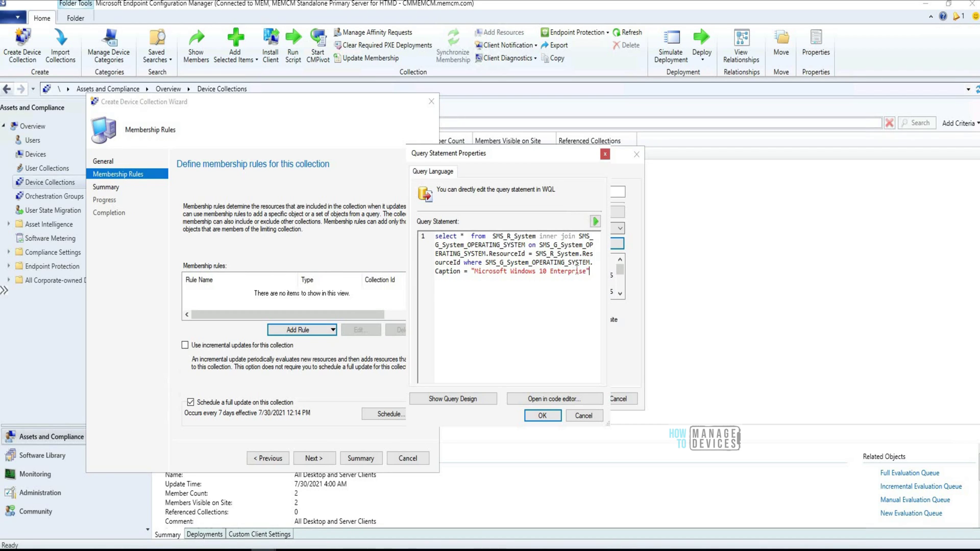
key("ctrl+shift+Left")
left_click_drag(481, 264, 475, 270)
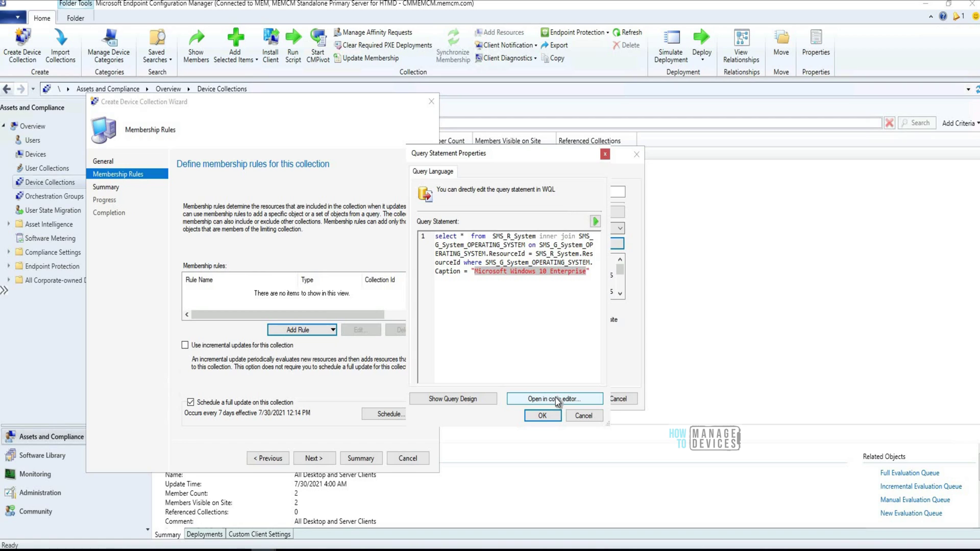
Open the query statement in the code editor, view it maximized and restore the window size.
left_click(546, 404)
left_click(547, 401)
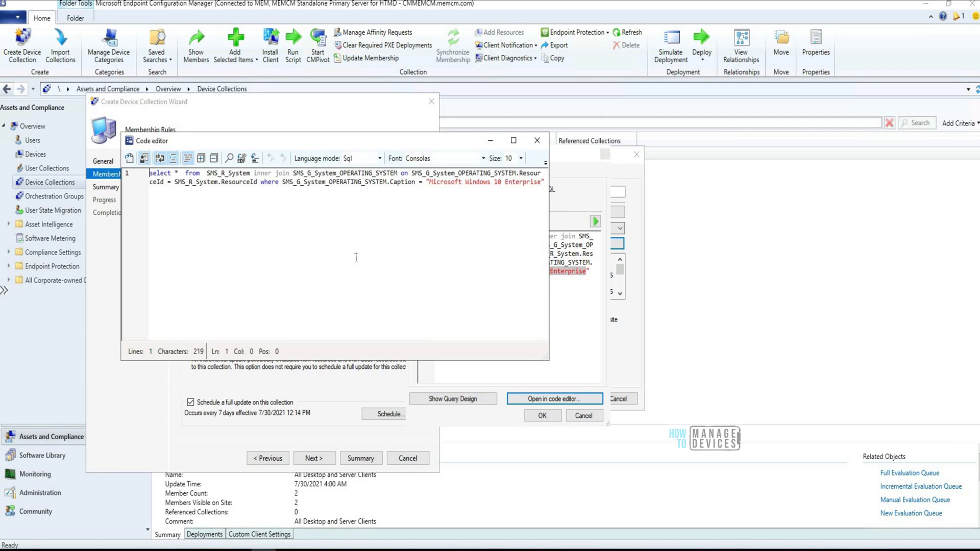
left_click(513, 140)
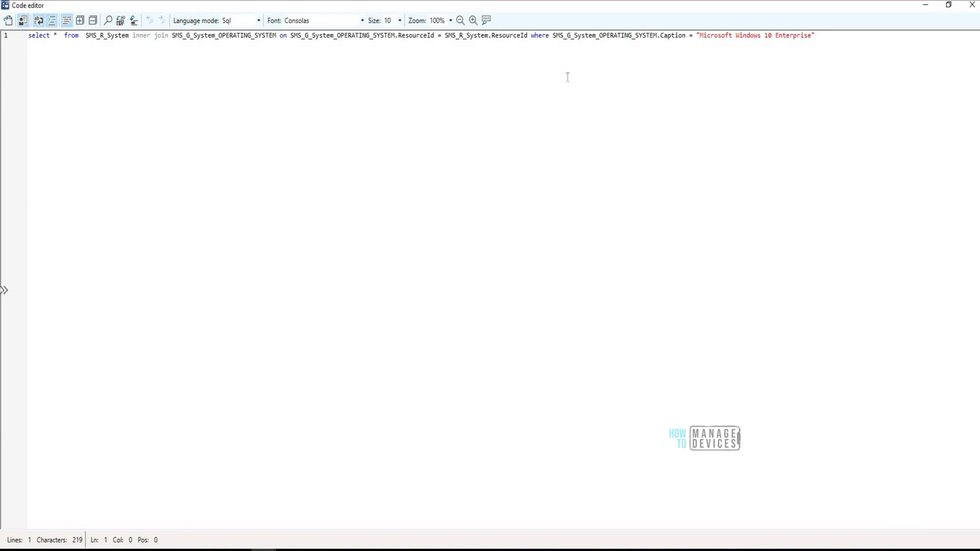
left_click(949, 7)
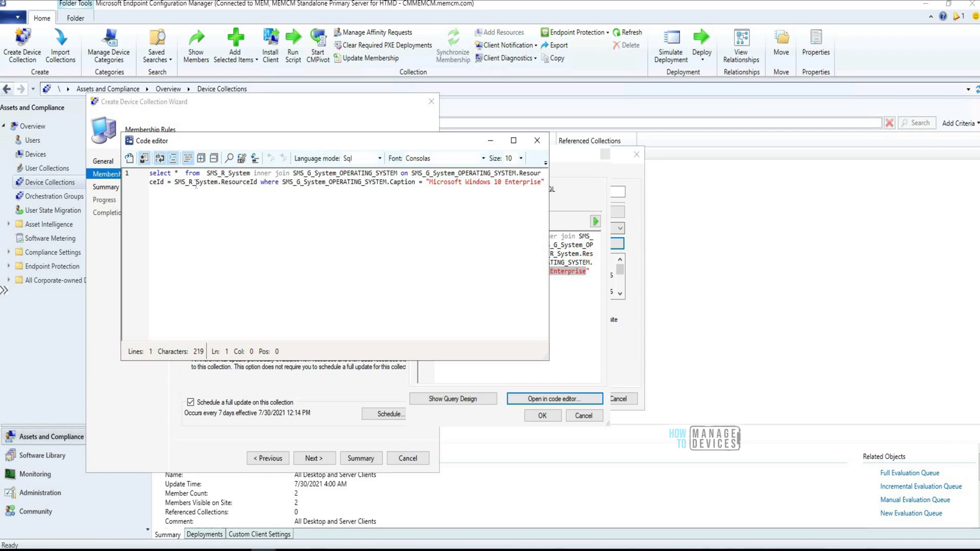
Try the Kql language mode in the code editor and set the mode to Wql.
left_click(379, 159)
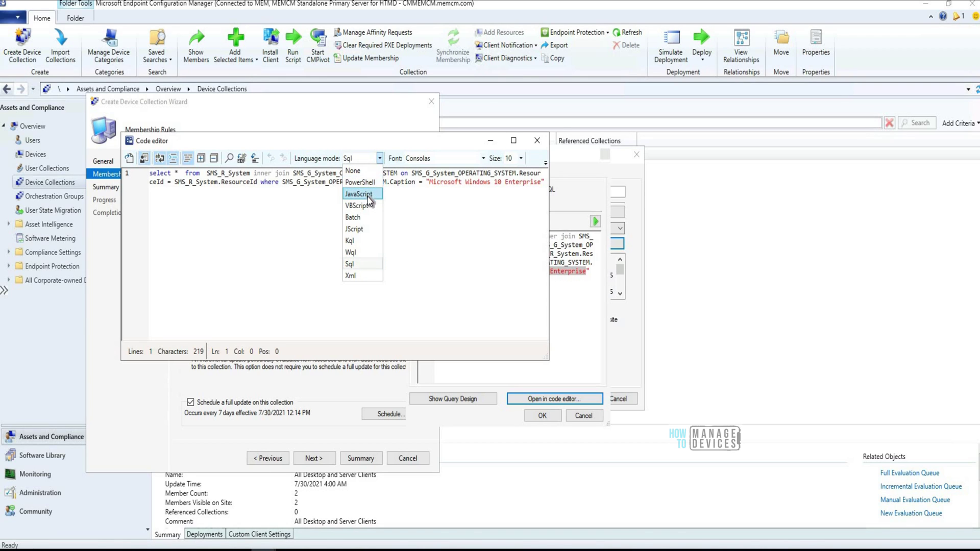
left_click(357, 241)
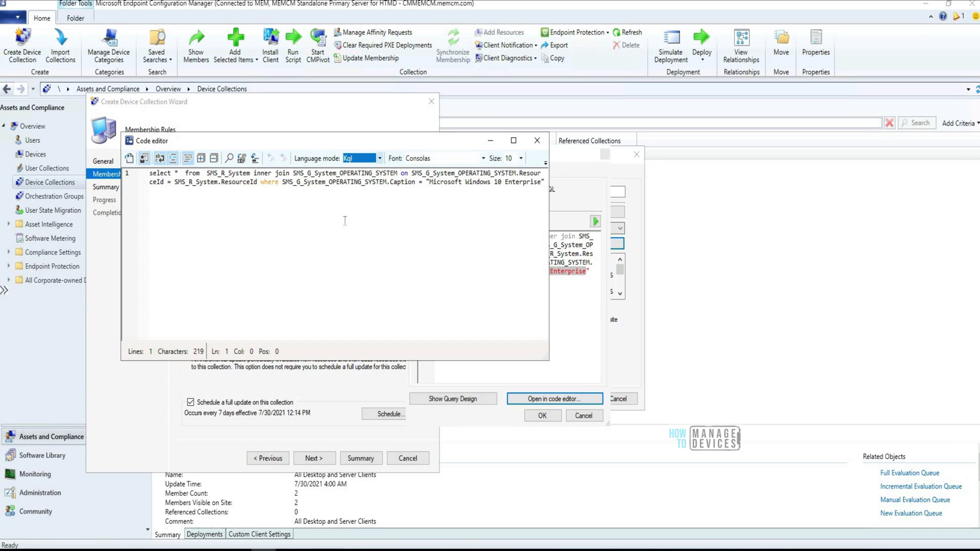
left_click(380, 162)
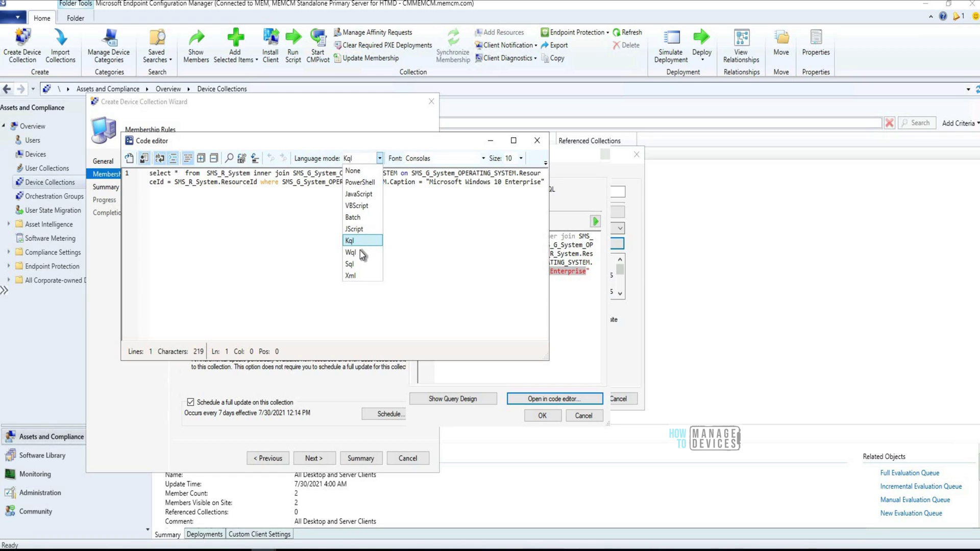
left_click(359, 254)
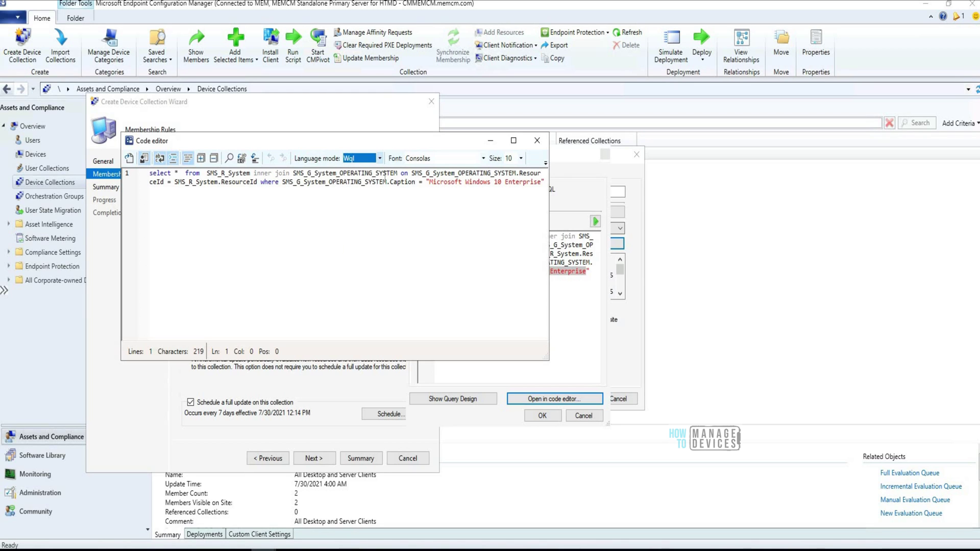
left_click(380, 162)
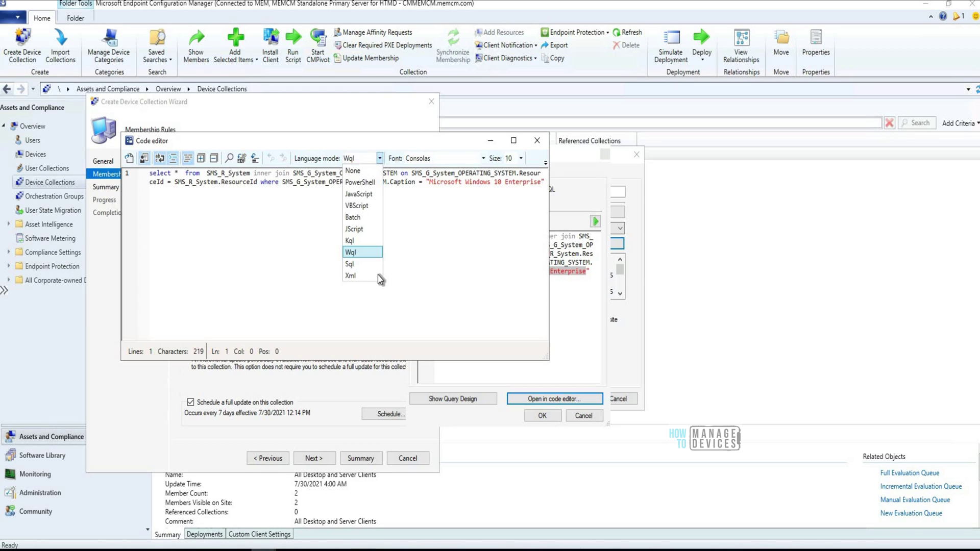
left_click(403, 263)
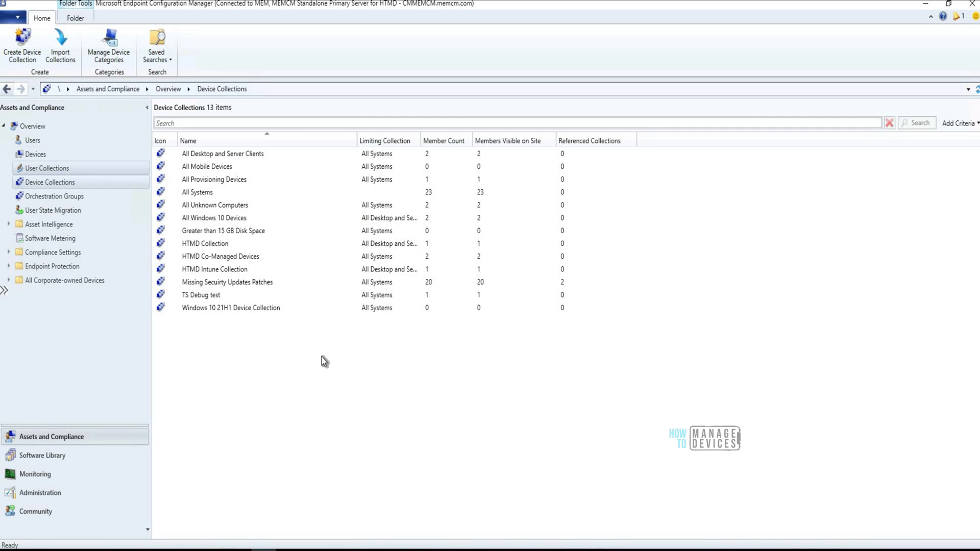
Add a widened Maintenance Windows column to the device collections list and select HTMD Collection.
right_click(675, 141)
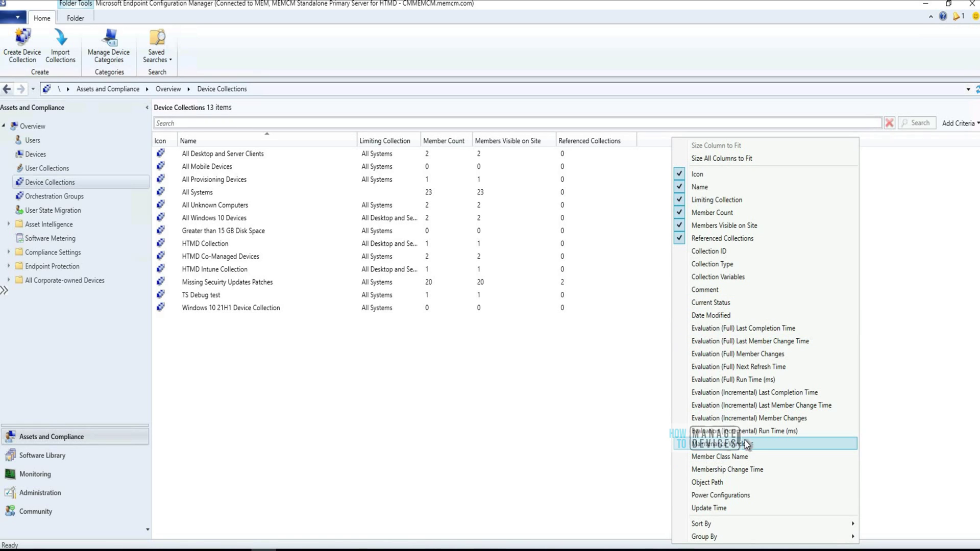
left_click(721, 444)
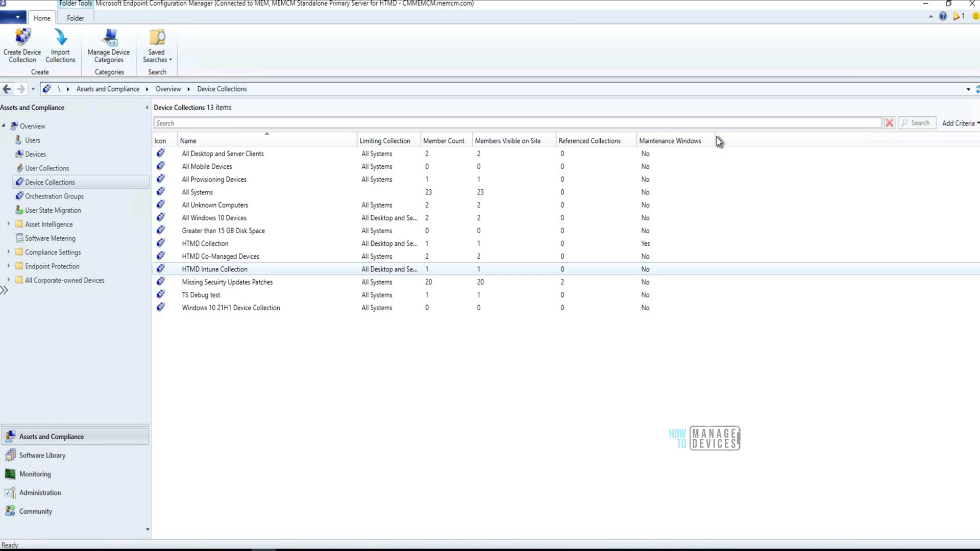
left_click_drag(727, 138, 750, 138)
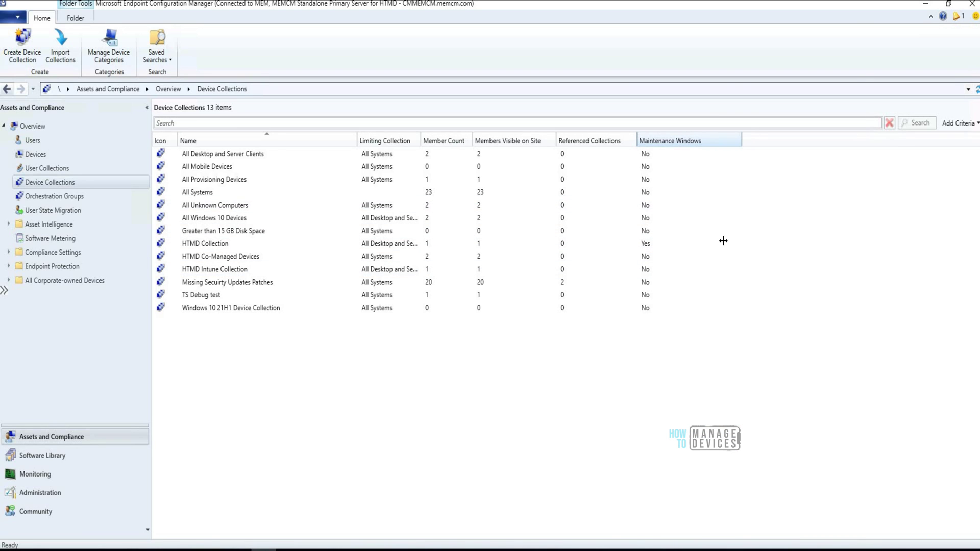
left_click(655, 244)
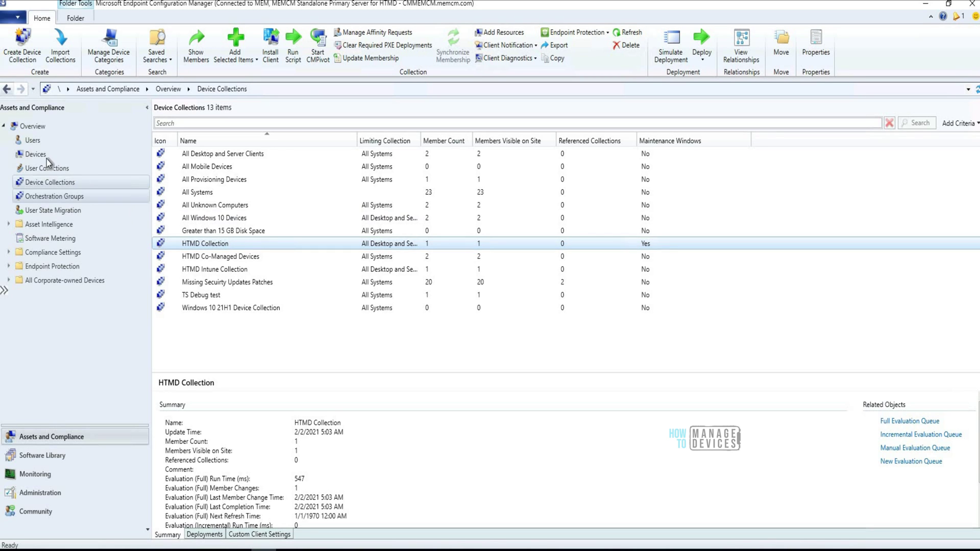
List the collections that device ADMEMCM belongs to and view the Missing Secuirty Updates Patches collection.
left_click(36, 154)
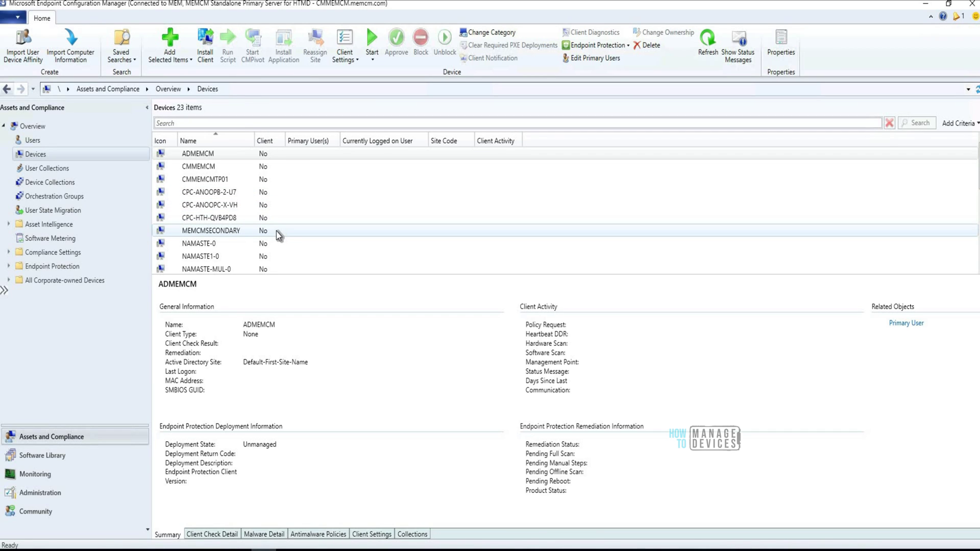
left_click(219, 153)
left_click(36, 154)
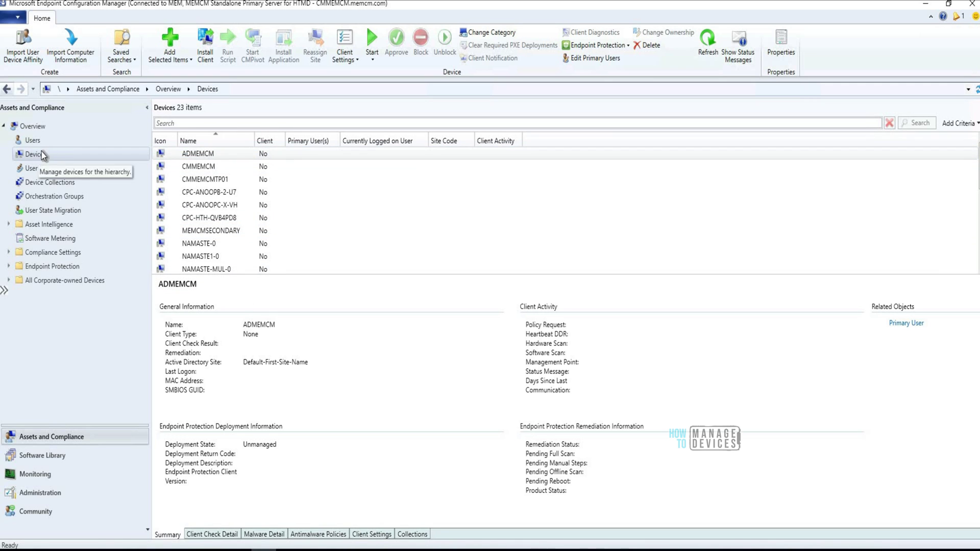
left_click(415, 534)
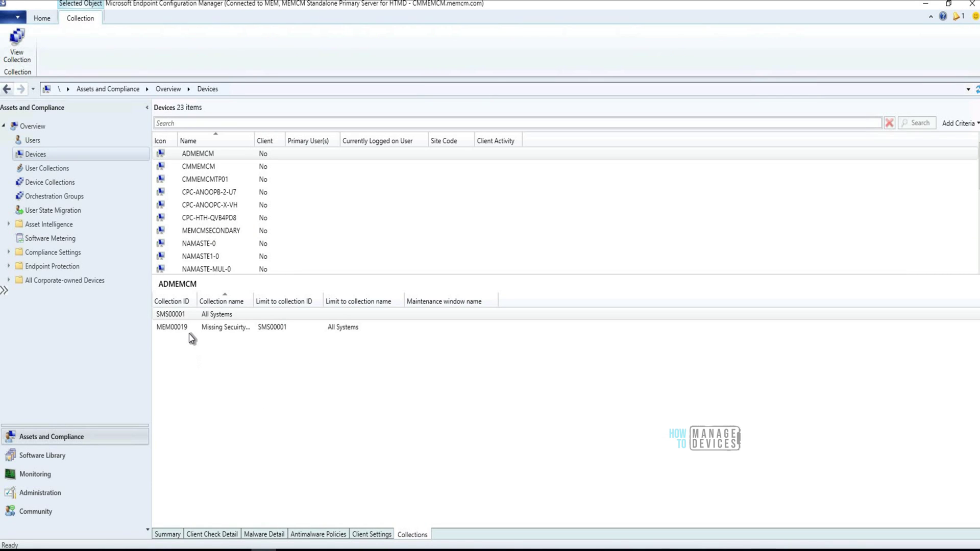
left_click(181, 328)
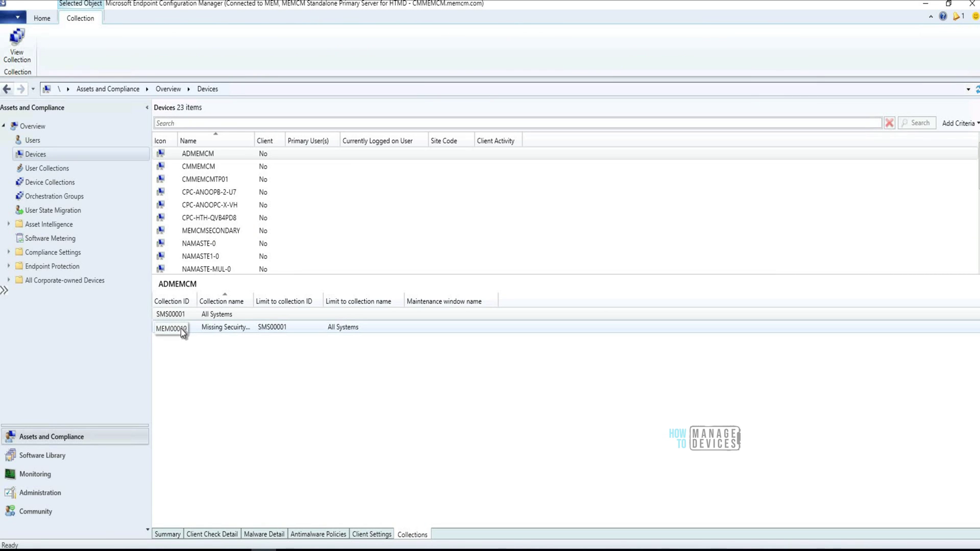
right_click(182, 329)
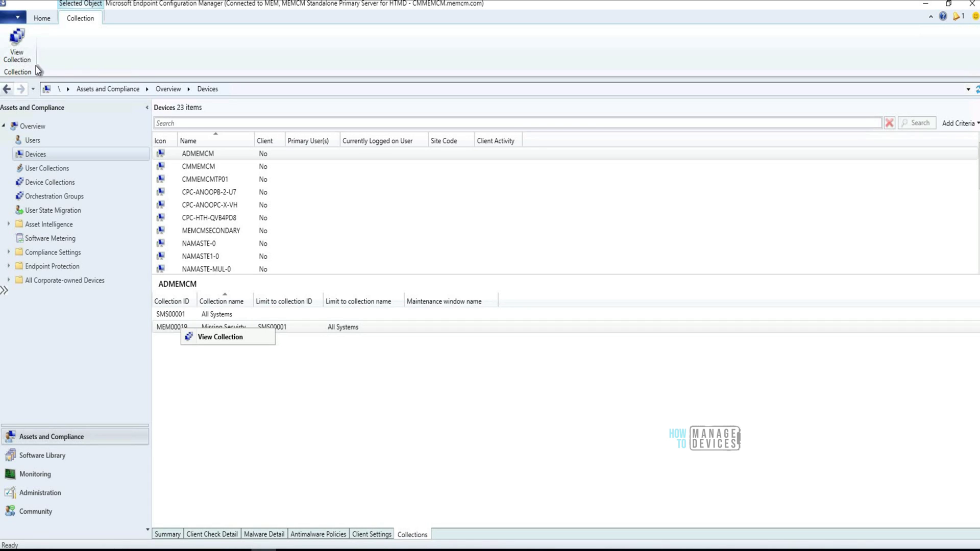
left_click(222, 337)
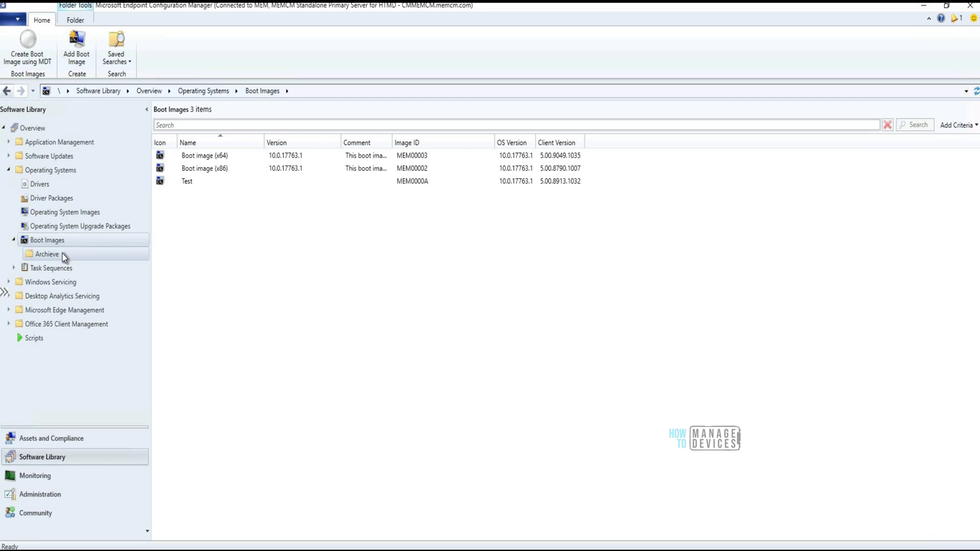
Start a search in Boot Images and expand its scope to all subfolders.
left_click(184, 126)
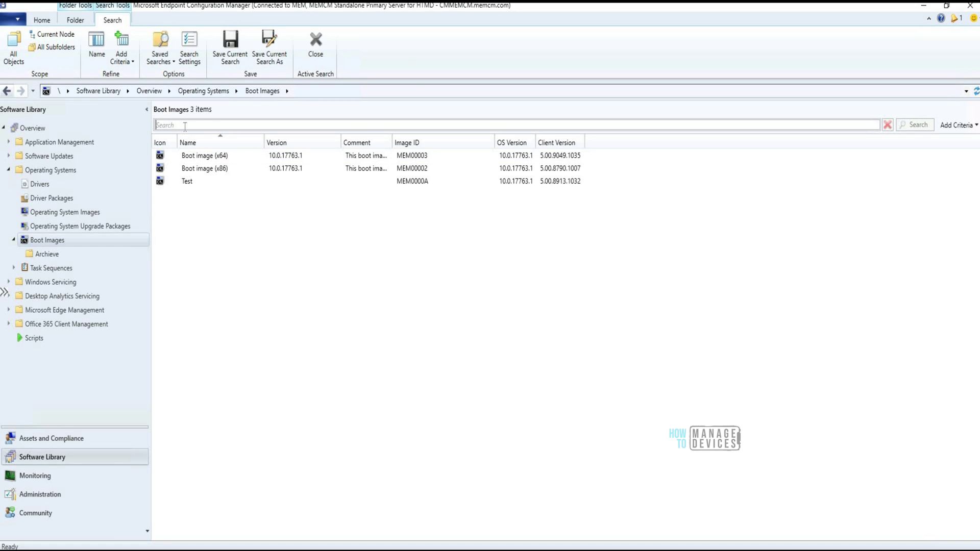
left_click(55, 49)
left_click(51, 51)
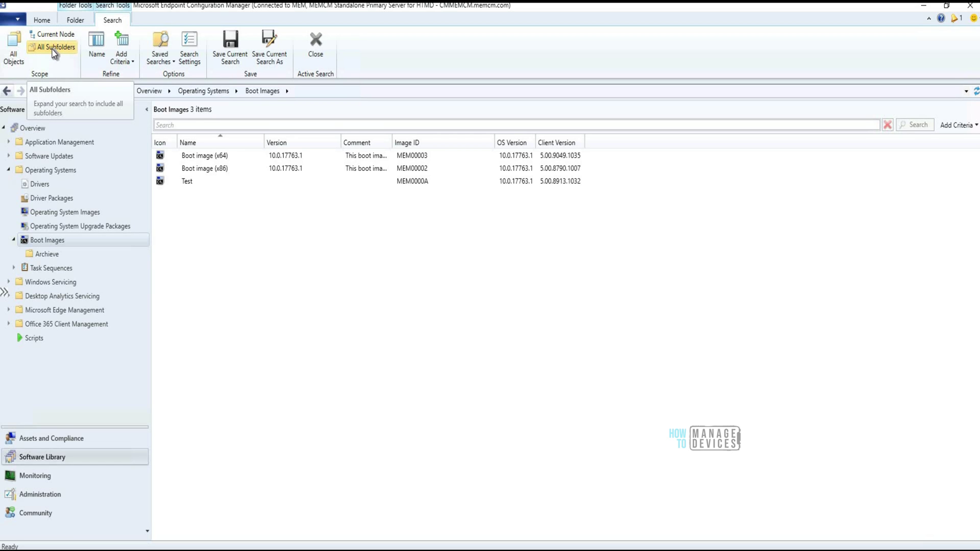
left_click(54, 51)
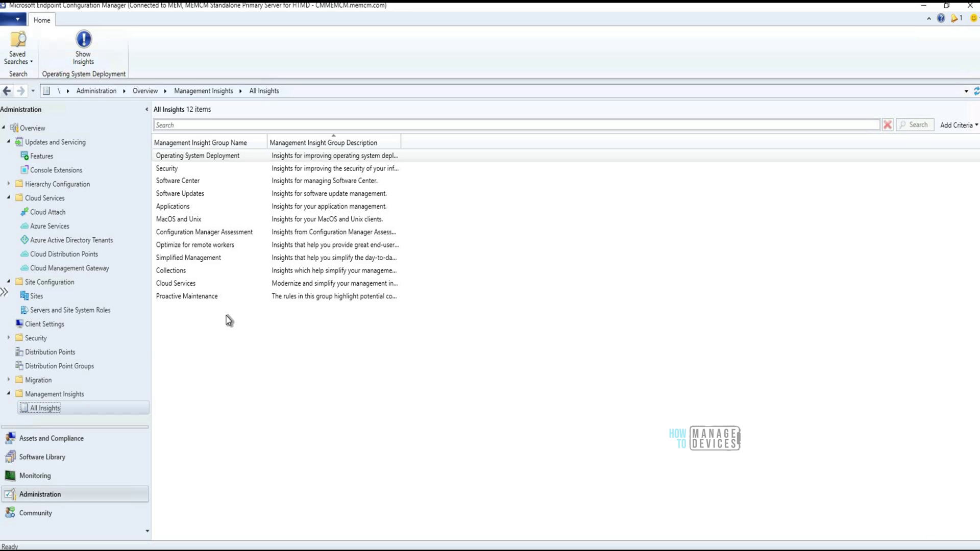
Open the Software Updates management insights, show the rules needing action and widen the Rule column to read the full name.
left_click(197, 199)
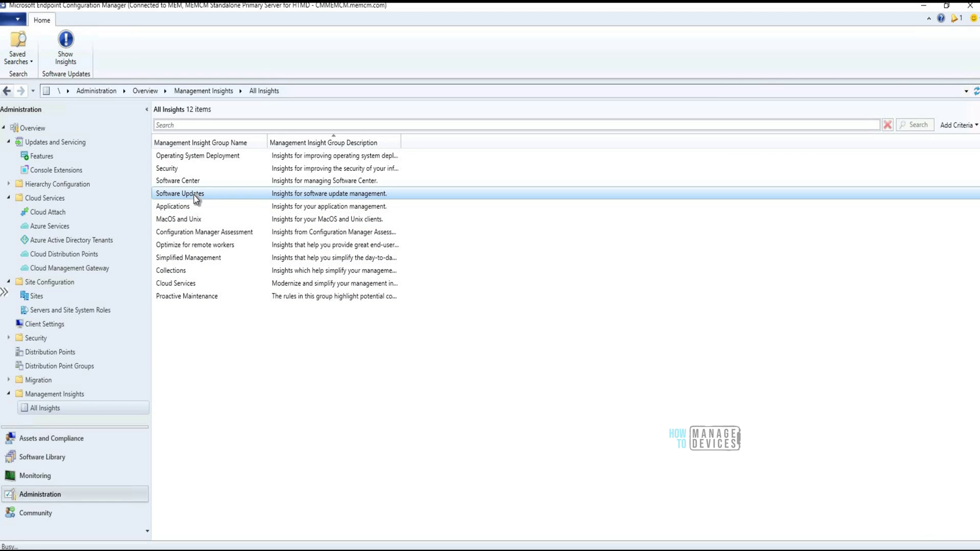
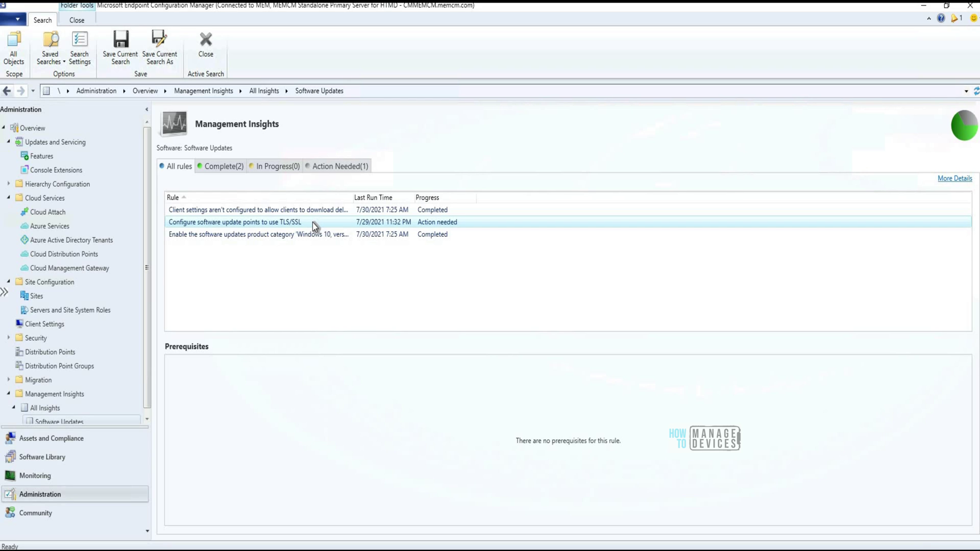
left_click(331, 172)
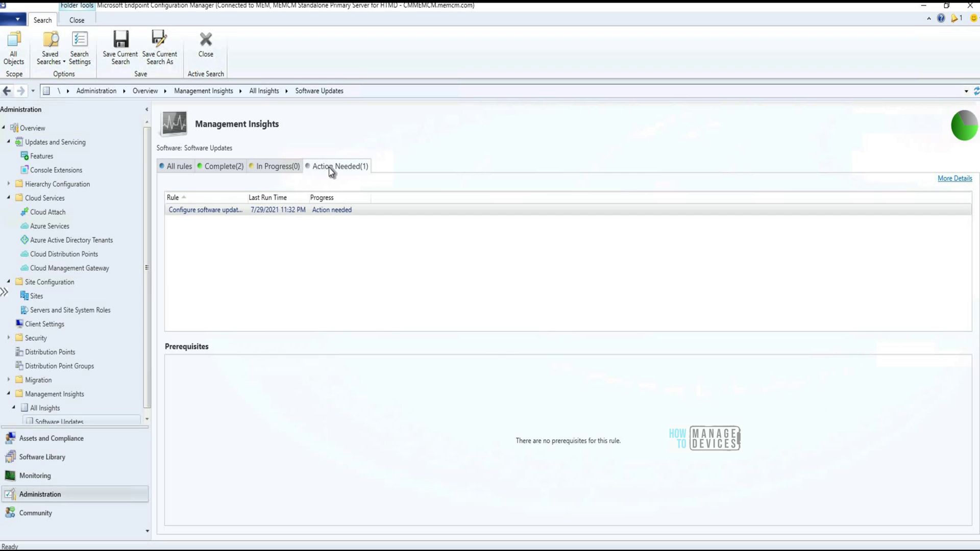
left_click(285, 211)
left_click_drag(247, 197, 313, 198)
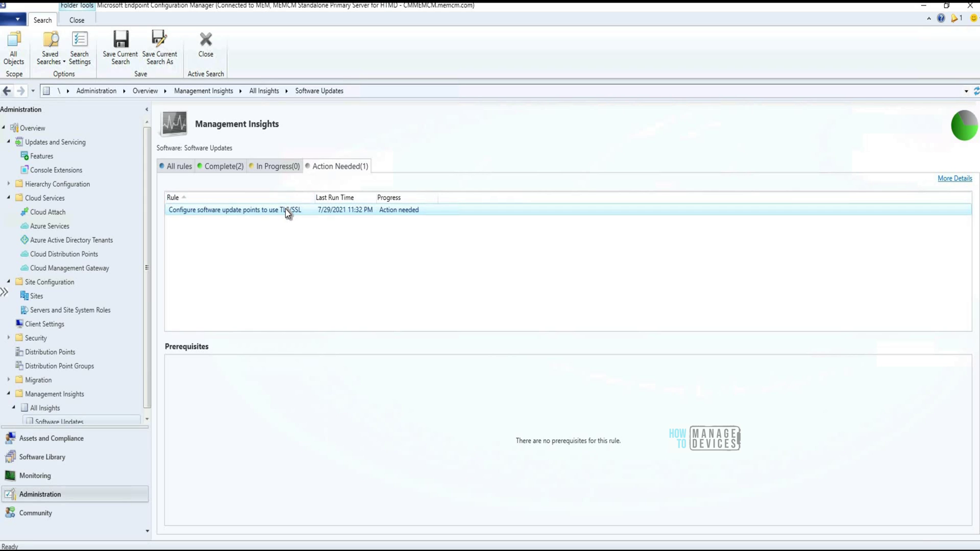
Open the details of the "Configure software update points to use TLS/SSL" rule, review its actions and select the primary site server to list its roles.
right_click(284, 212)
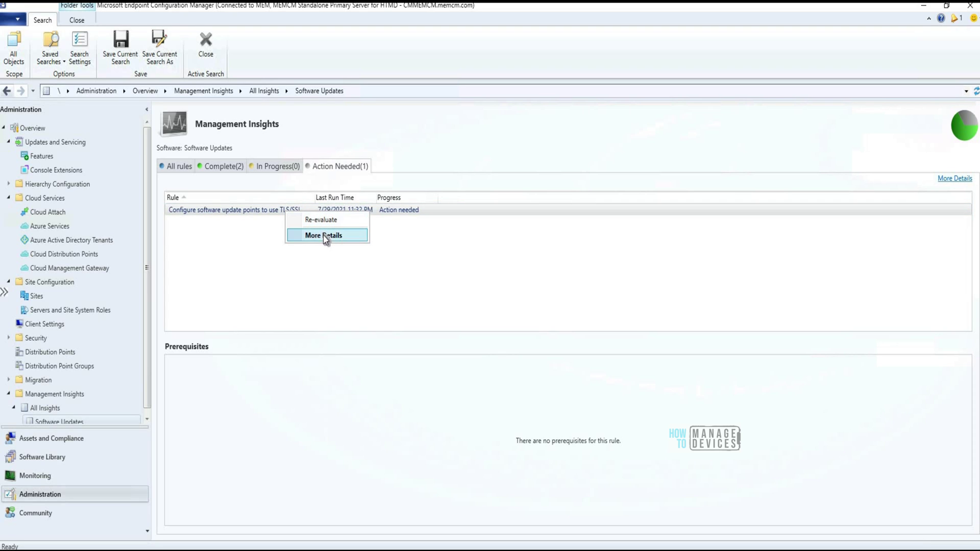
left_click(324, 236)
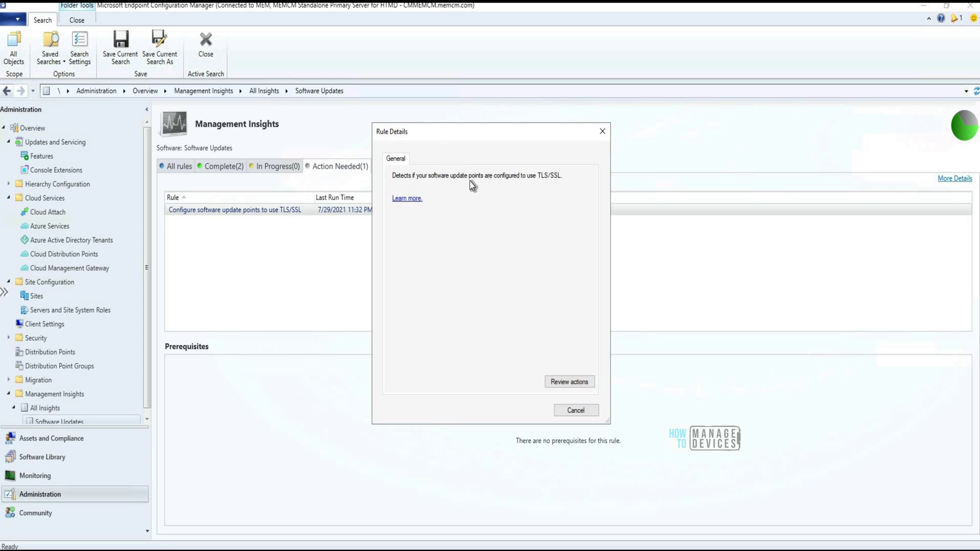
left_click(570, 382)
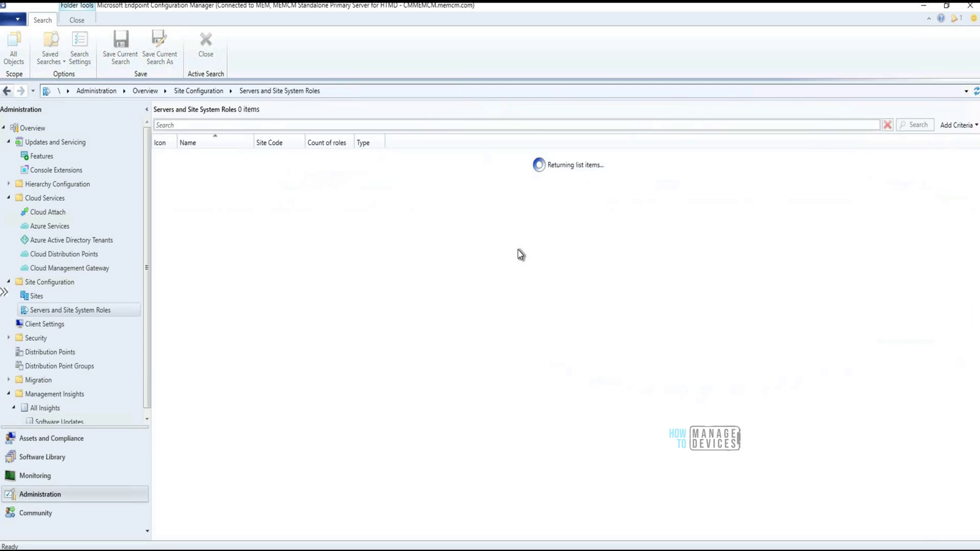
left_click(273, 156)
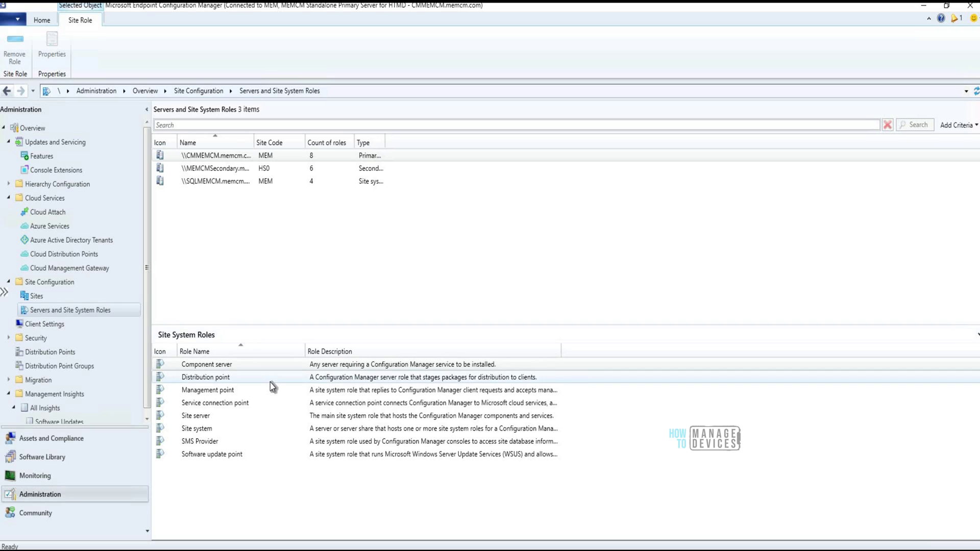
left_click(184, 415)
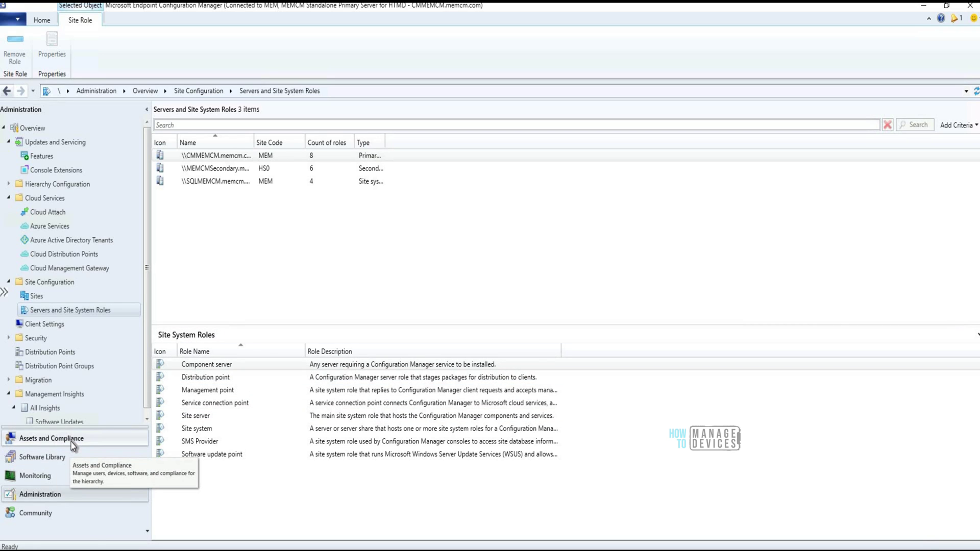
Start CMPivot for the All Systems device collection in Assets and Compliance.
left_click(72, 442)
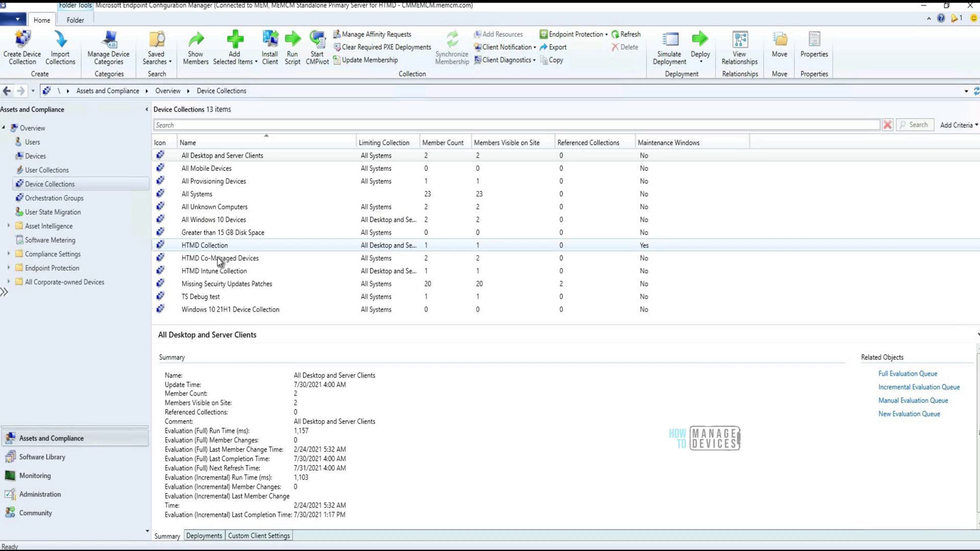
right_click(220, 198)
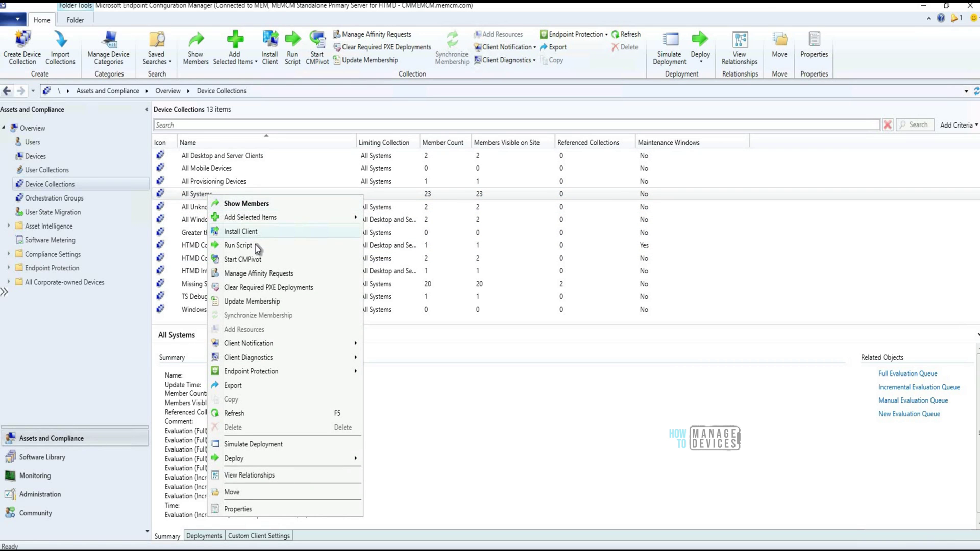
left_click(253, 259)
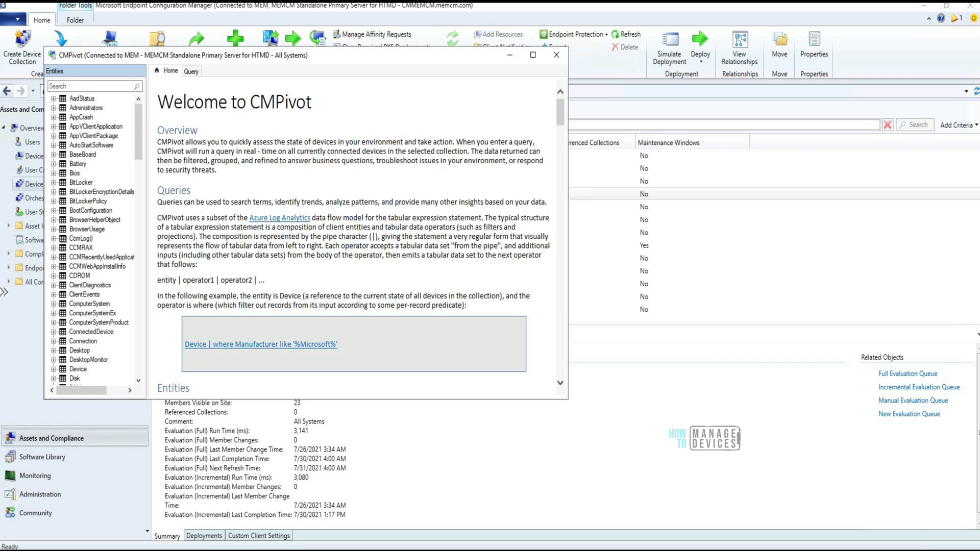
Search the CMPivot entities for "reg" and open the RegistryKey() entity.
left_click(88, 85)
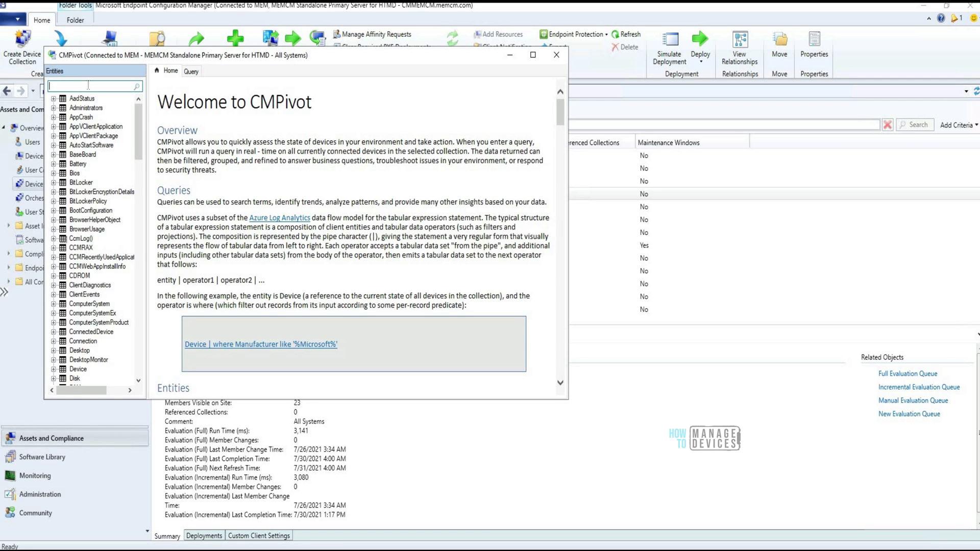
type("reg")
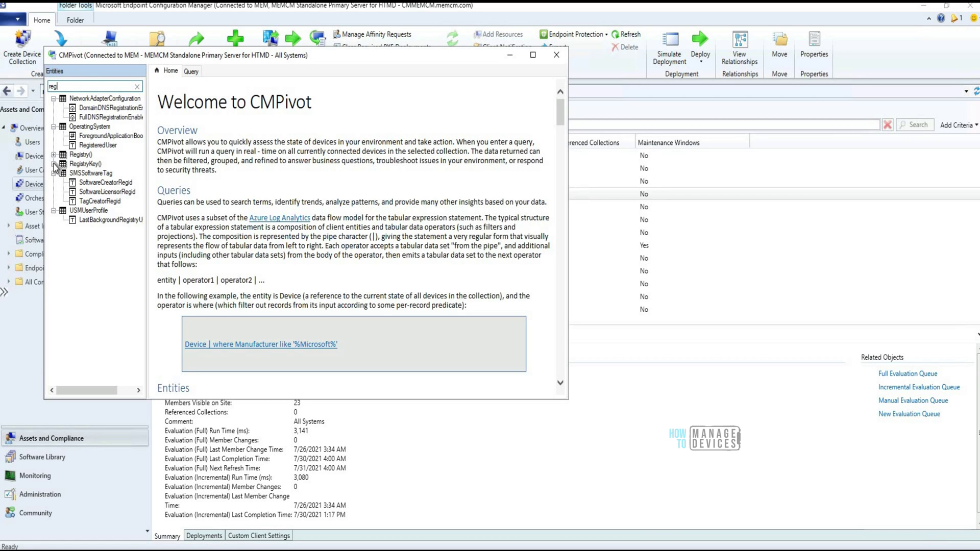
double_click(81, 165)
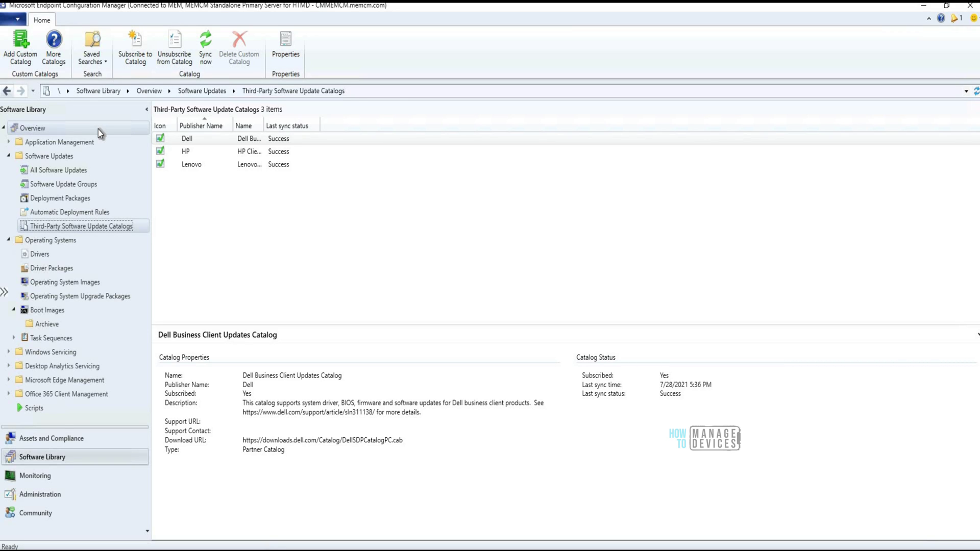
Open the online documentation on more third-party software update catalogs and examine the providers and URLs available for import.
left_click(62, 54)
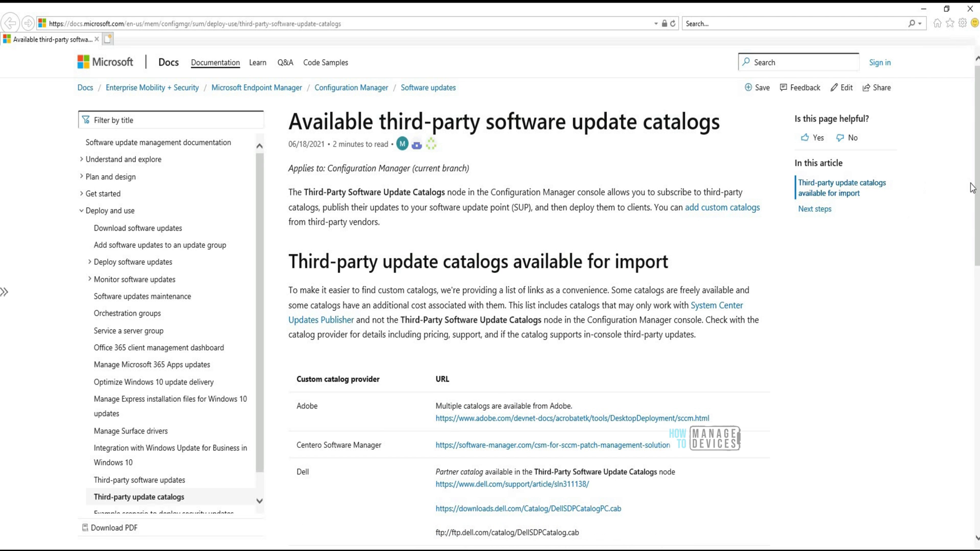
scroll(977, 204, "down", 4)
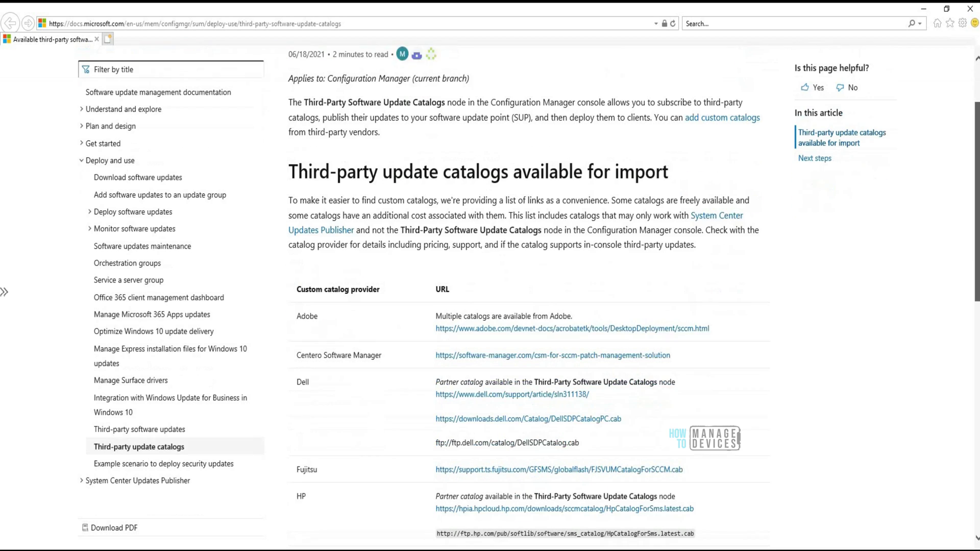
scroll(976, 204, "down", 4)
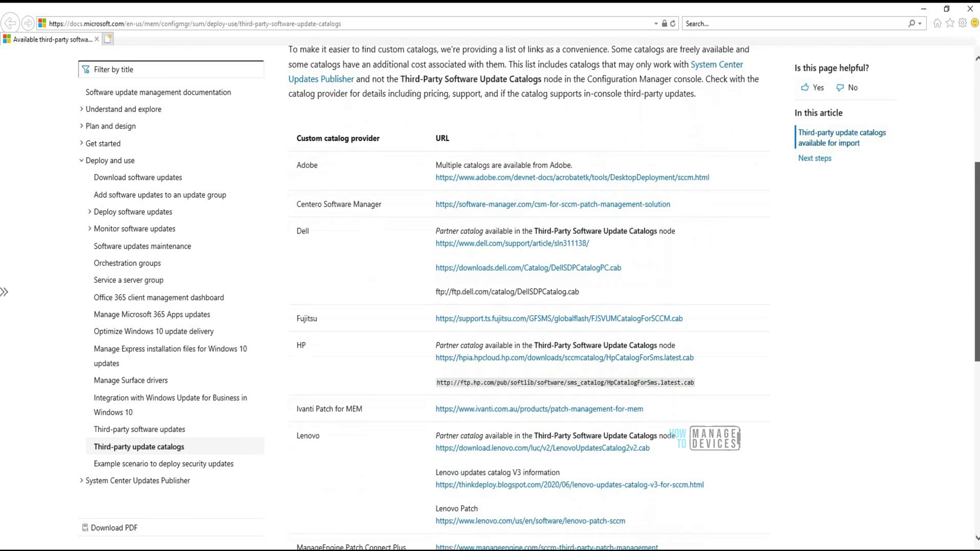
scroll(528, 298, "down", 1)
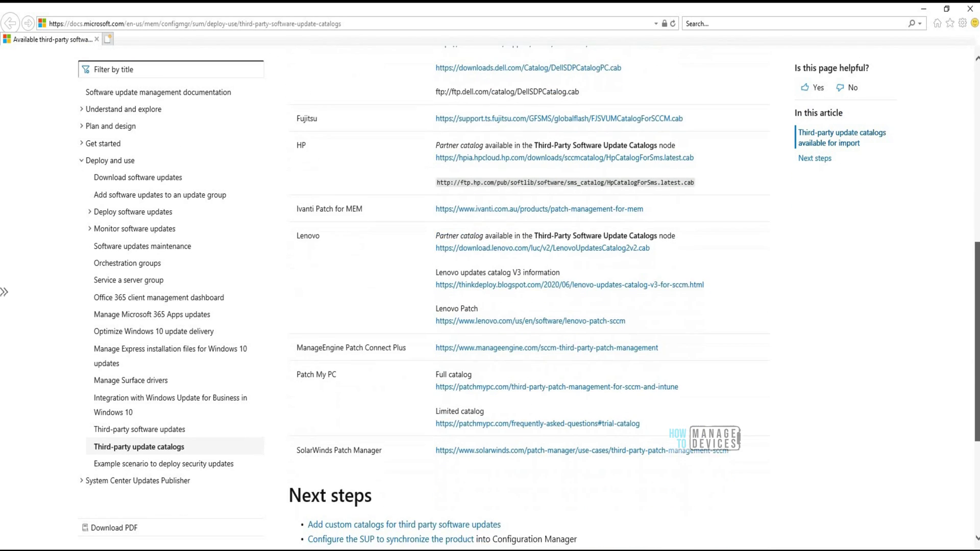
scroll(976, 319, "up", 4)
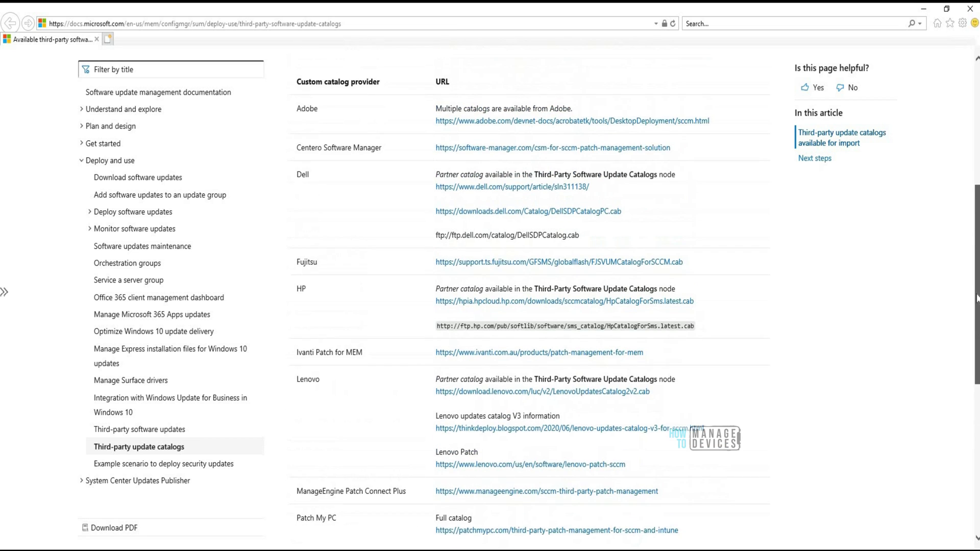
scroll(975, 277, "up", 1)
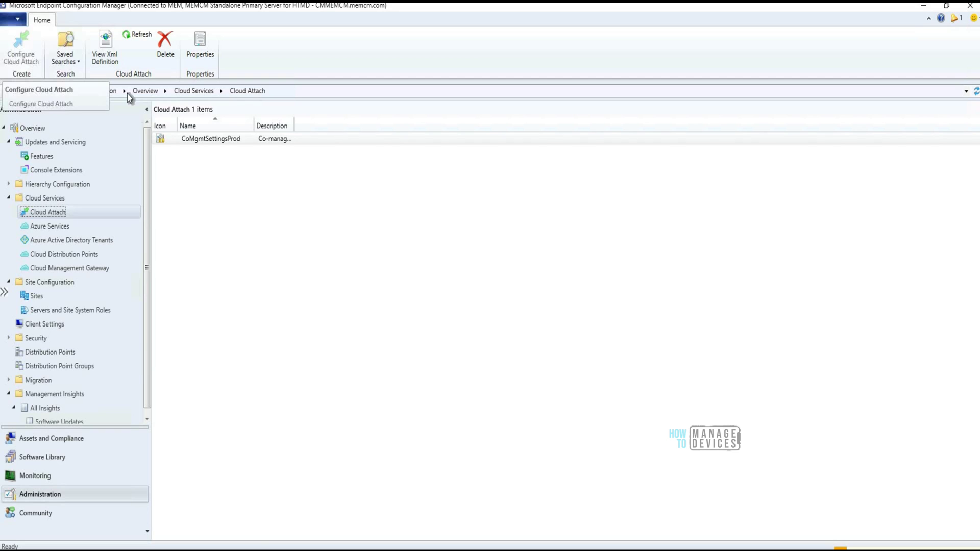
Select the CoMgmtSettingsProd entry in the Cloud Attach list.
left_click(210, 139)
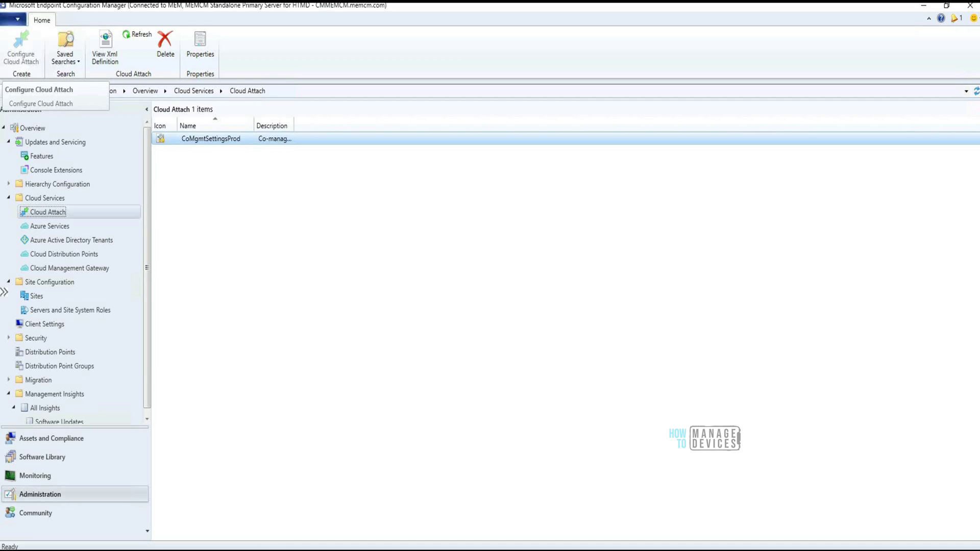